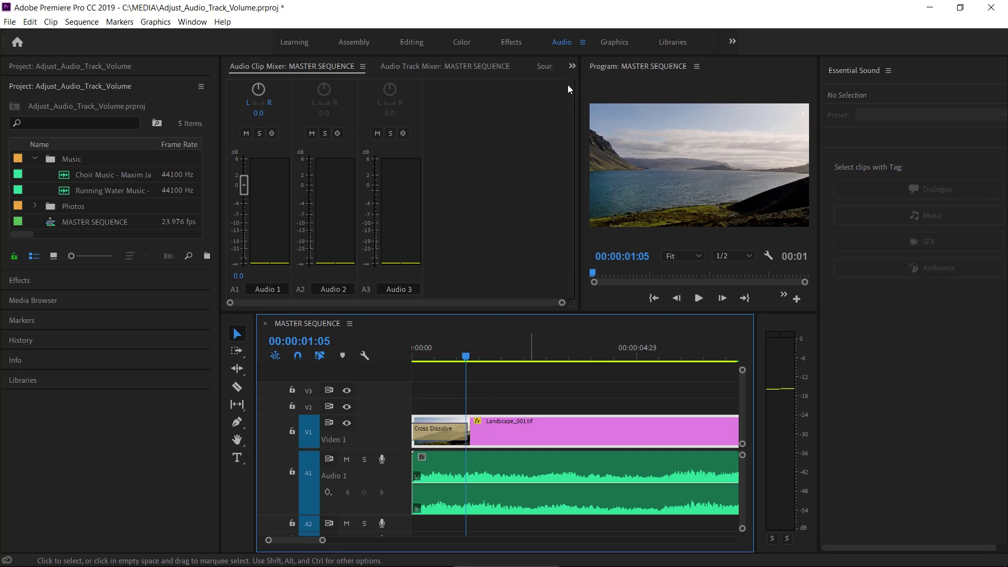
Step: Zoom the timeline out to show the whole sequence: three Landscape stills over the Choir Music clip
left_click(584, 44)
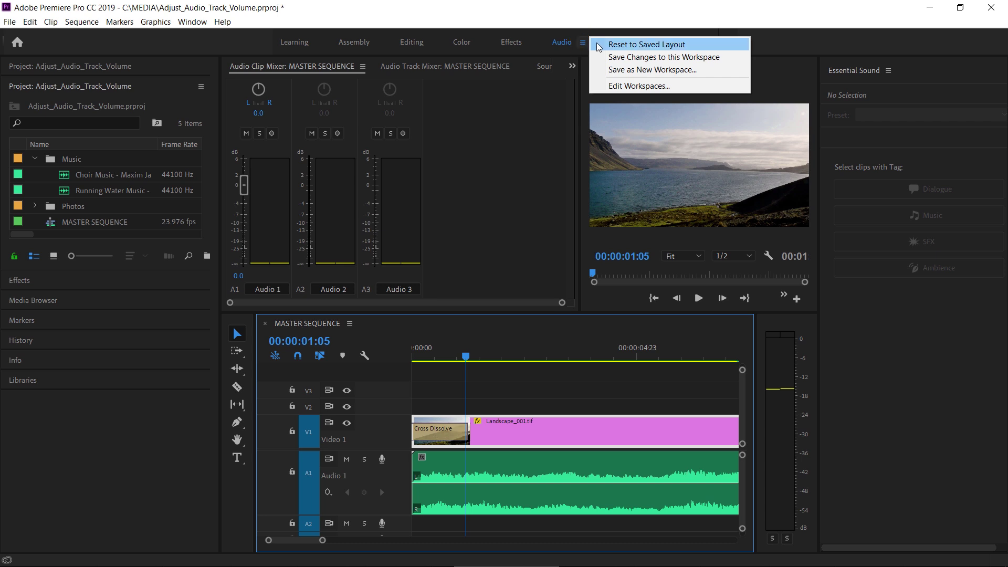
left_click(581, 34)
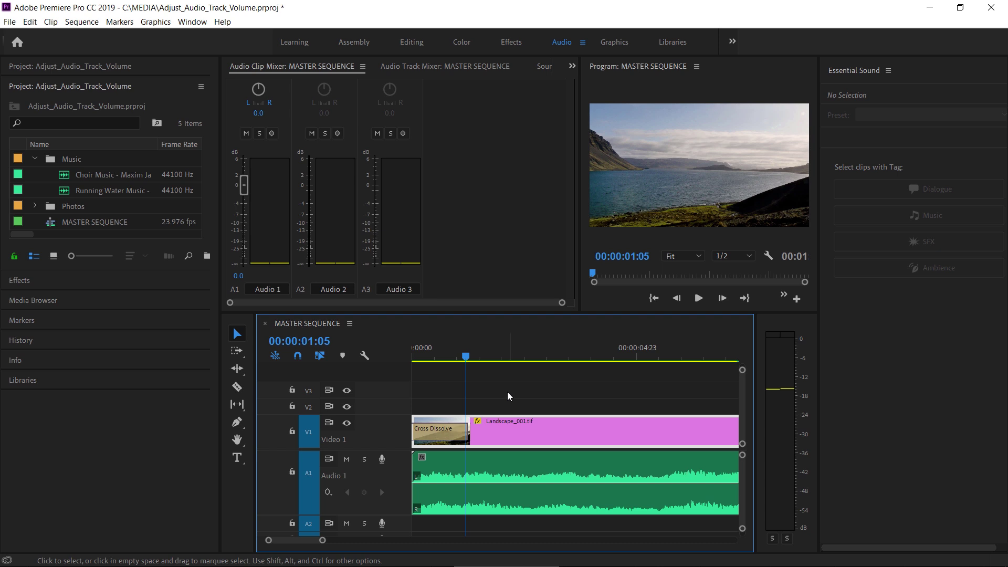
left_click_drag(322, 545, 397, 545)
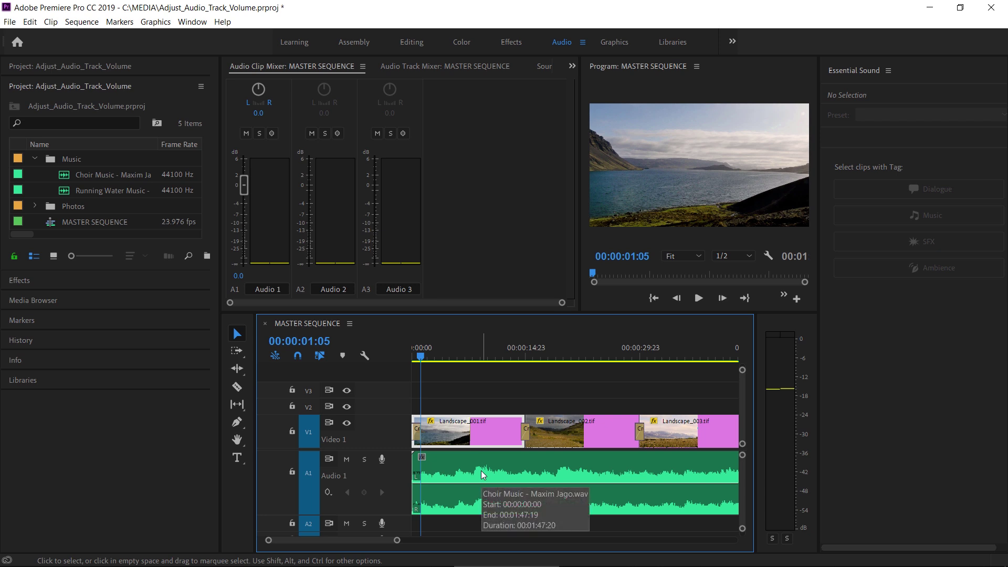
Step: Show audio clip names, then give the Choir Music clip a two-keyframe fade-in from silence
left_click(364, 356)
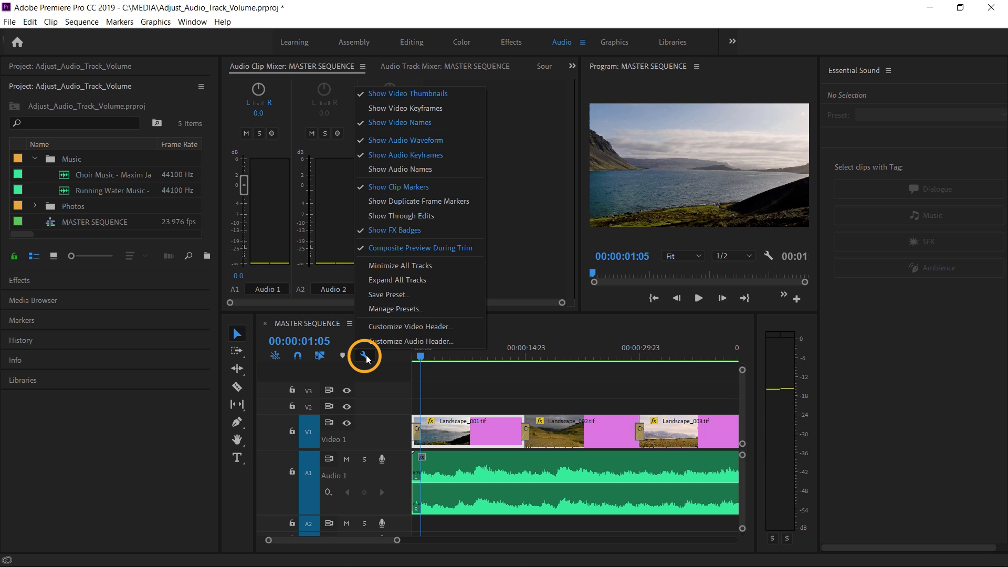
left_click(436, 169)
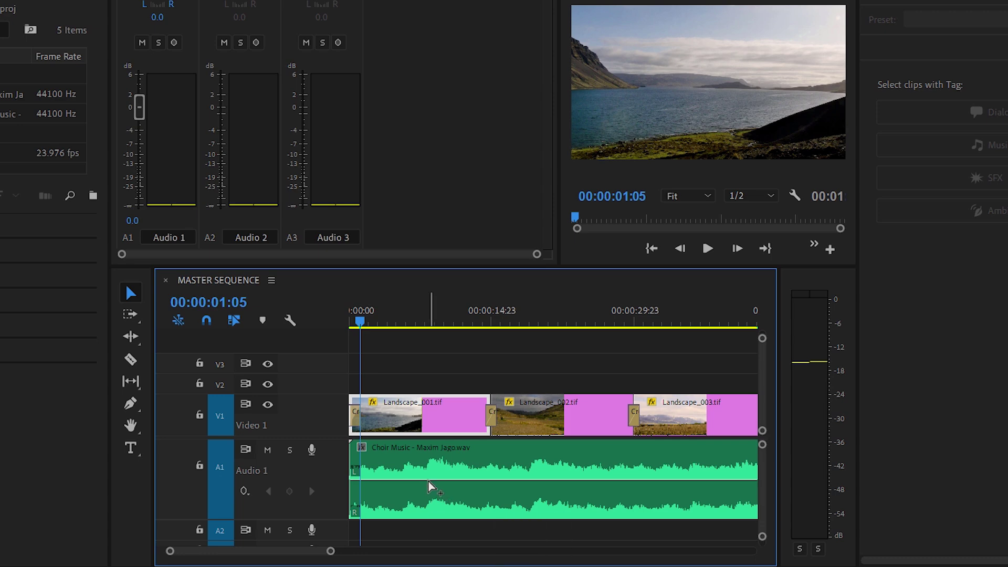
left_click(396, 481, "ctrl")
left_click(378, 481, "ctrl")
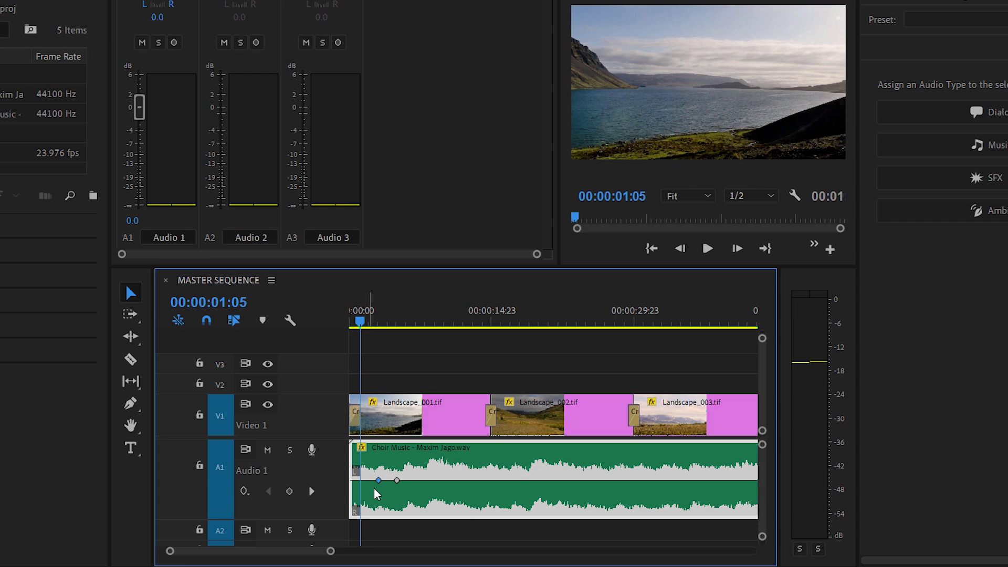
left_click_drag(379, 481, 359, 519)
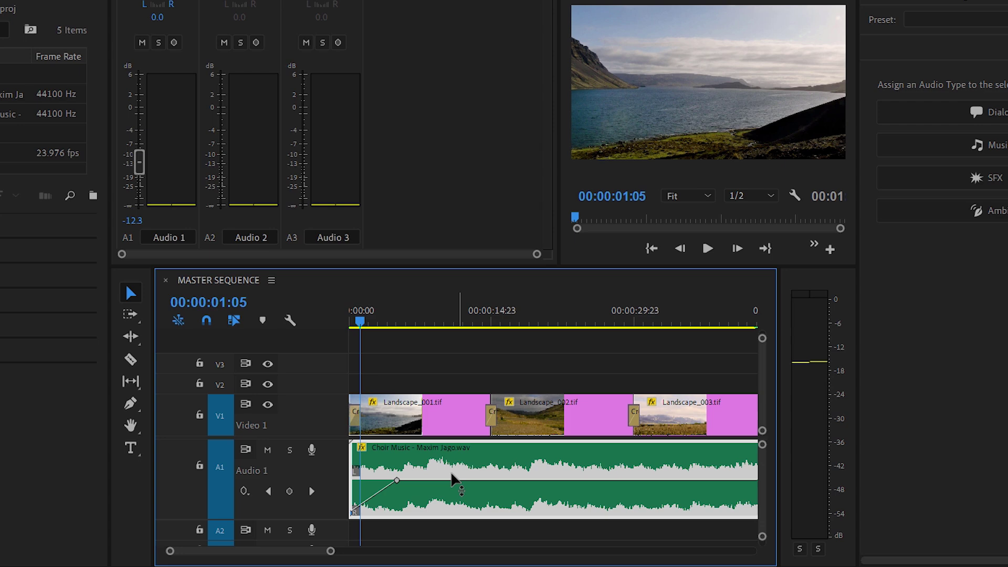
Step: Undo the Choir Music clip's keyframe fade so its volume line is flat at 0.0 dB
left_click(289, 321)
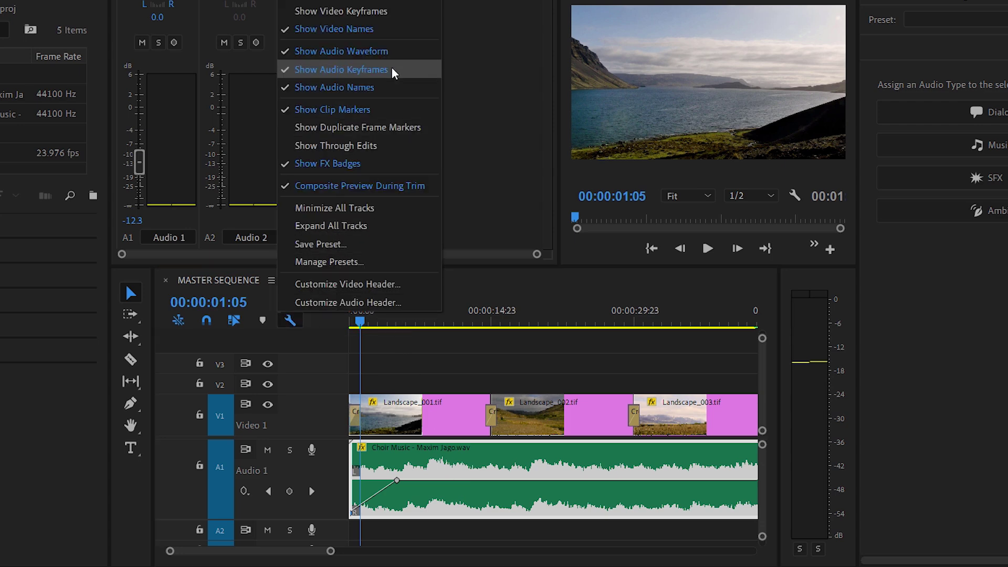
left_click(406, 384)
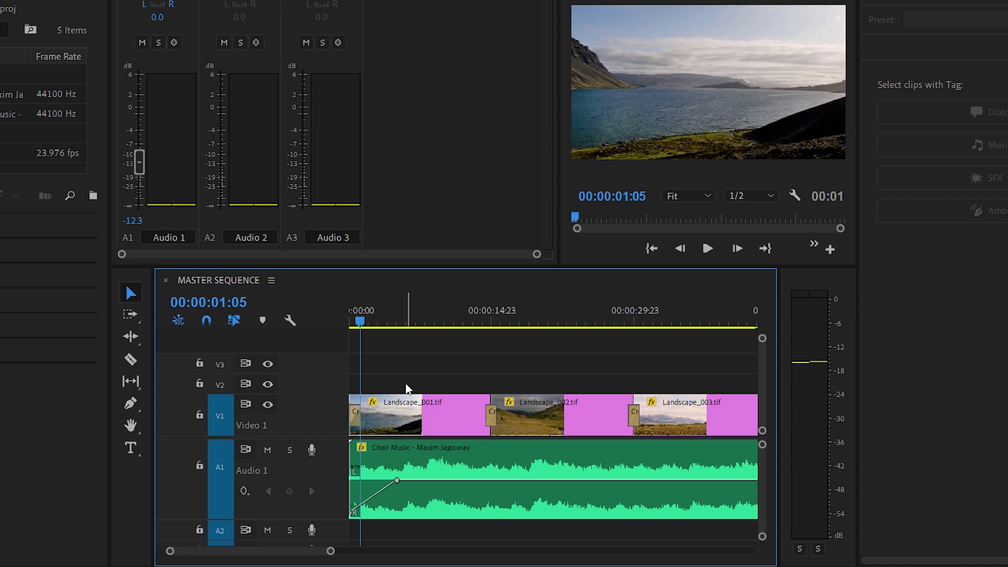
key("ctrl+z")
key("ctrl+z")
key("ctrl+z")
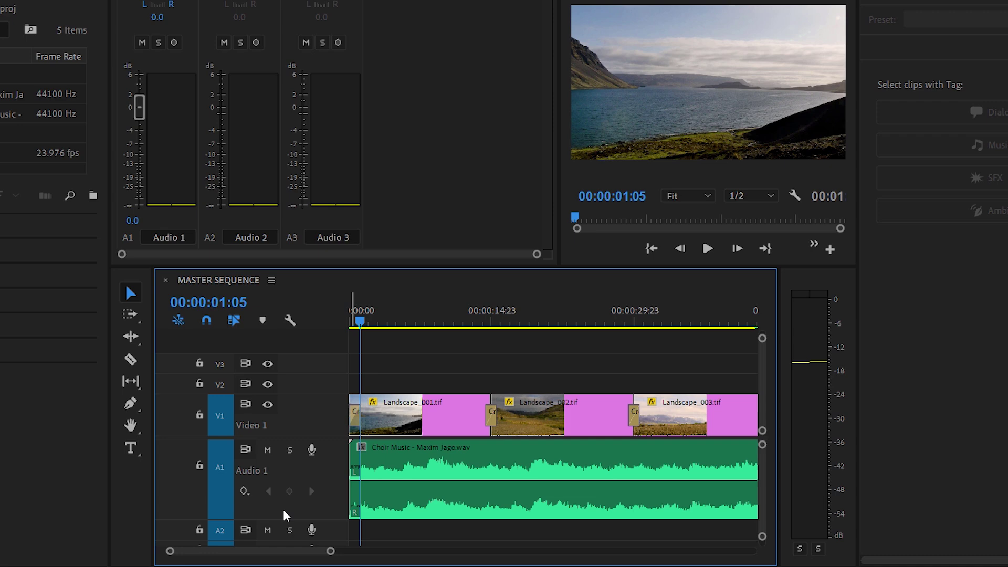
Step: Switch Audio 1's keyframe display to Track Keyframes > Volume
left_click(244, 492)
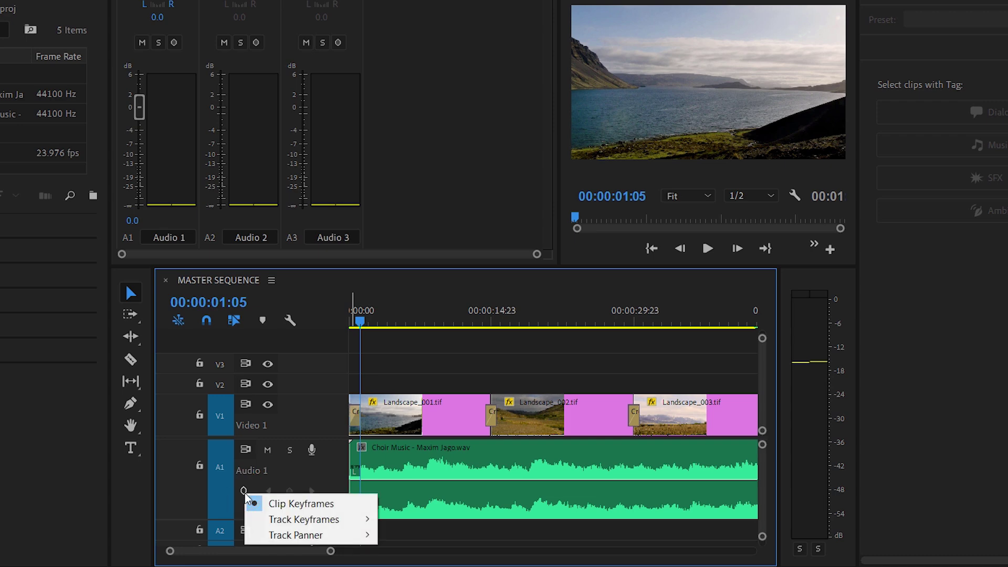
mouse_move(347, 522)
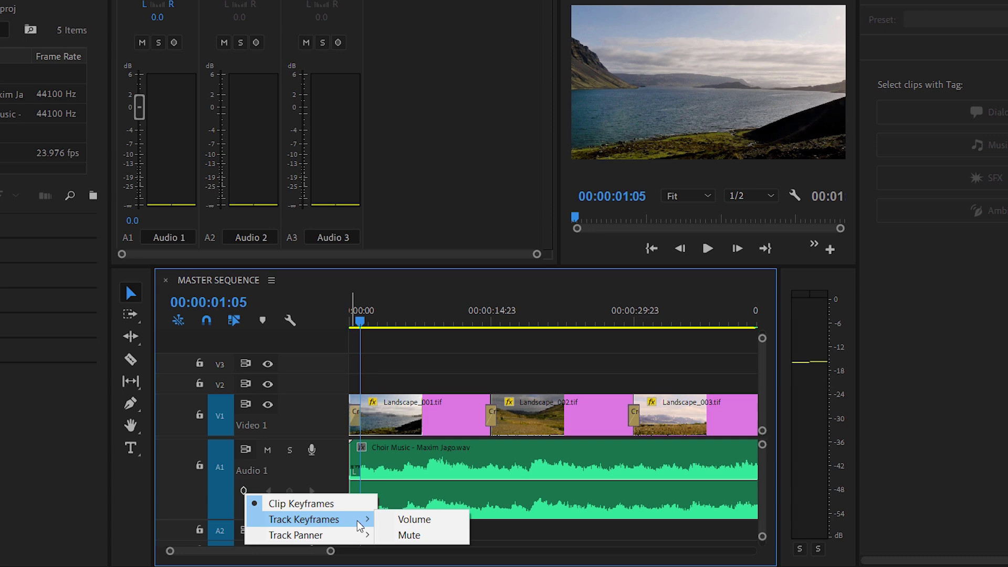
left_click(448, 520)
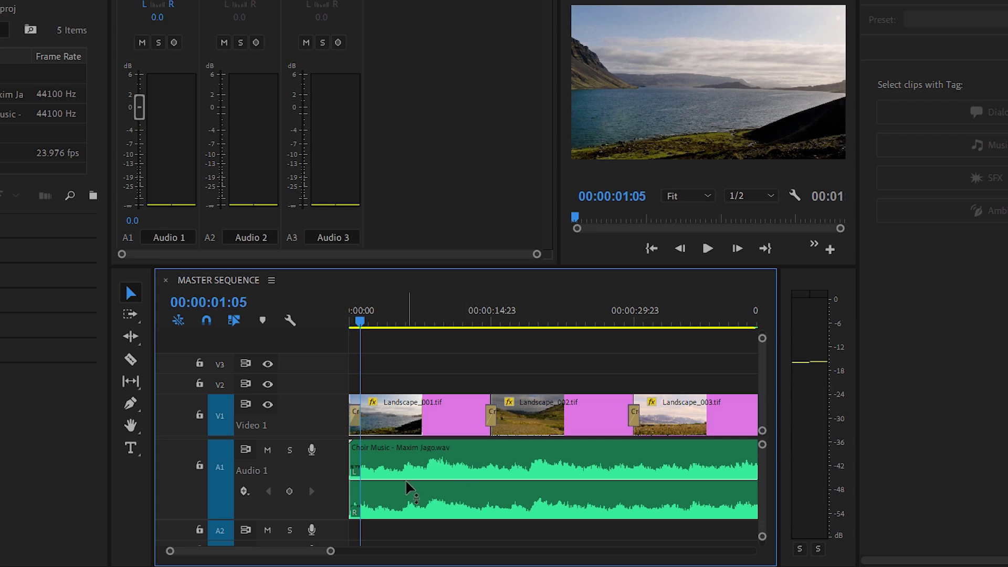
Step: Add two Audio 1 track-volume keyframes and drag the earlier one to -∞ dB at 00:00:00:00
left_click(420, 479, "ctrl")
left_click(383, 480, "ctrl")
left_click_drag(383, 480, 352, 511)
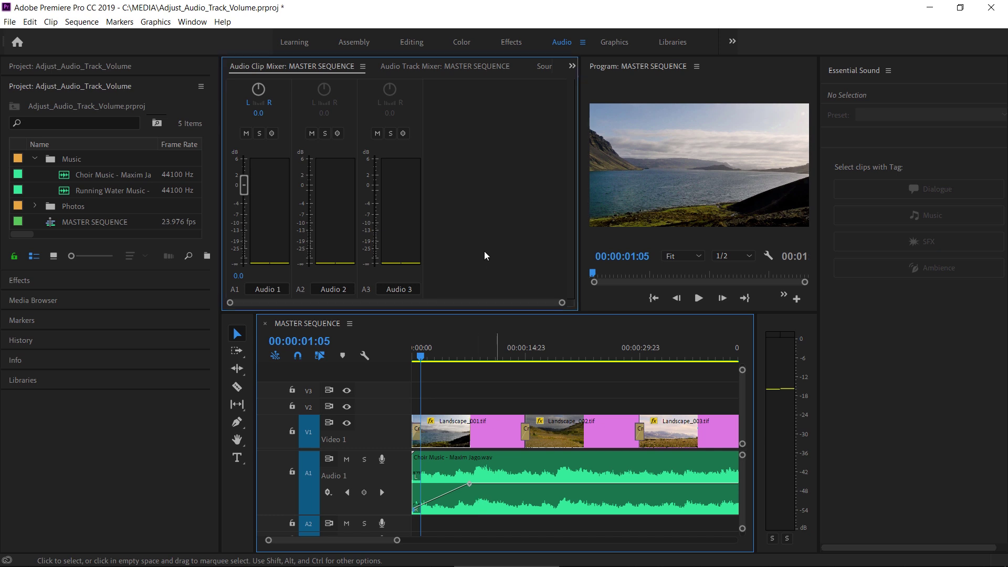
left_click(434, 66)
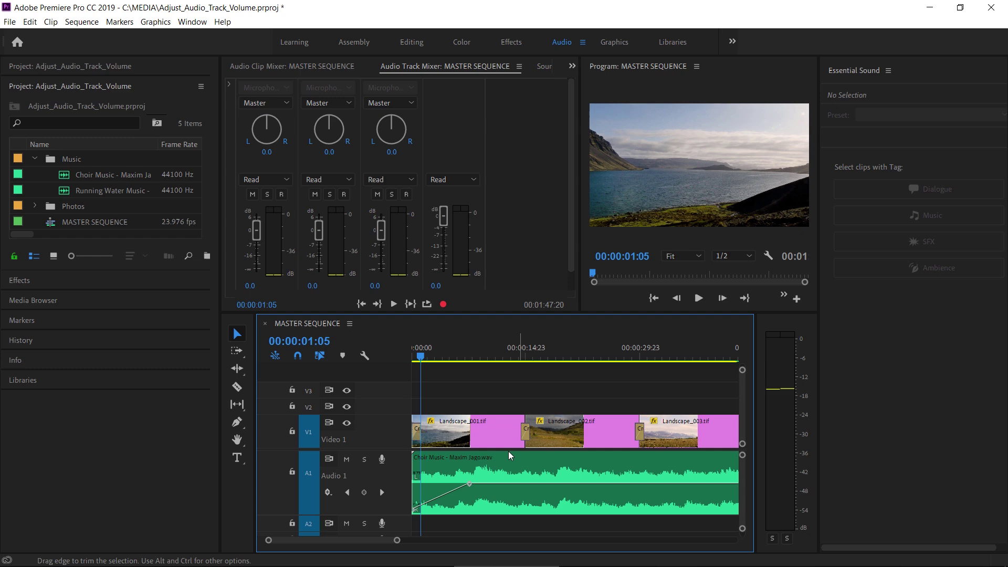
left_click_drag(397, 540, 515, 557)
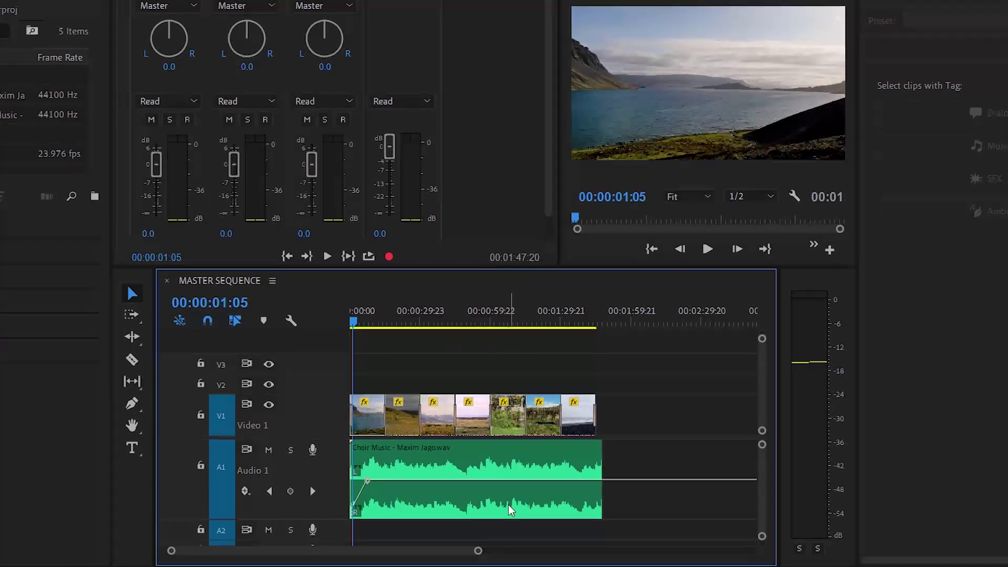
left_click(525, 491)
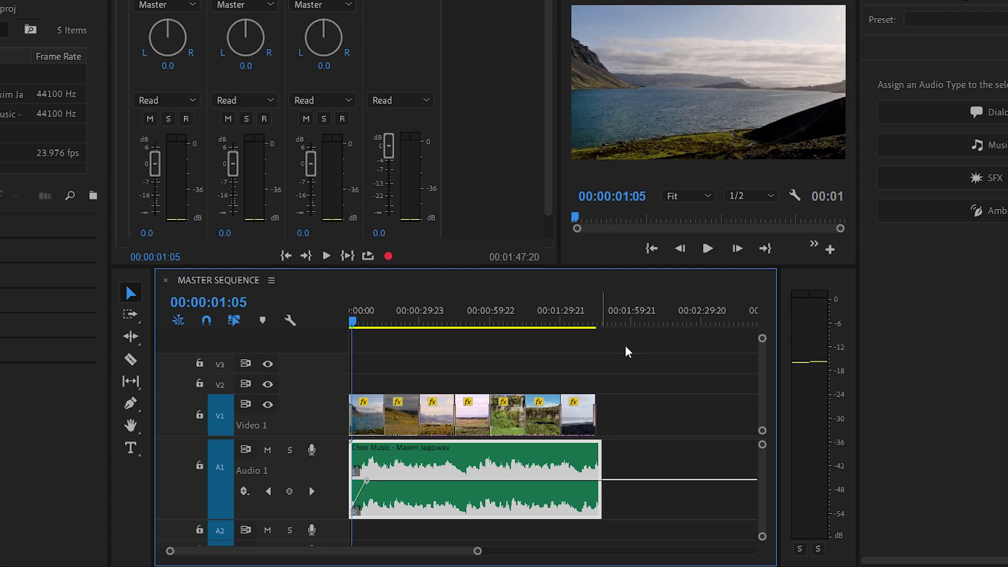
Step: Play the sequence with the choir music and stop at 00:00:07:12
left_click(709, 250)
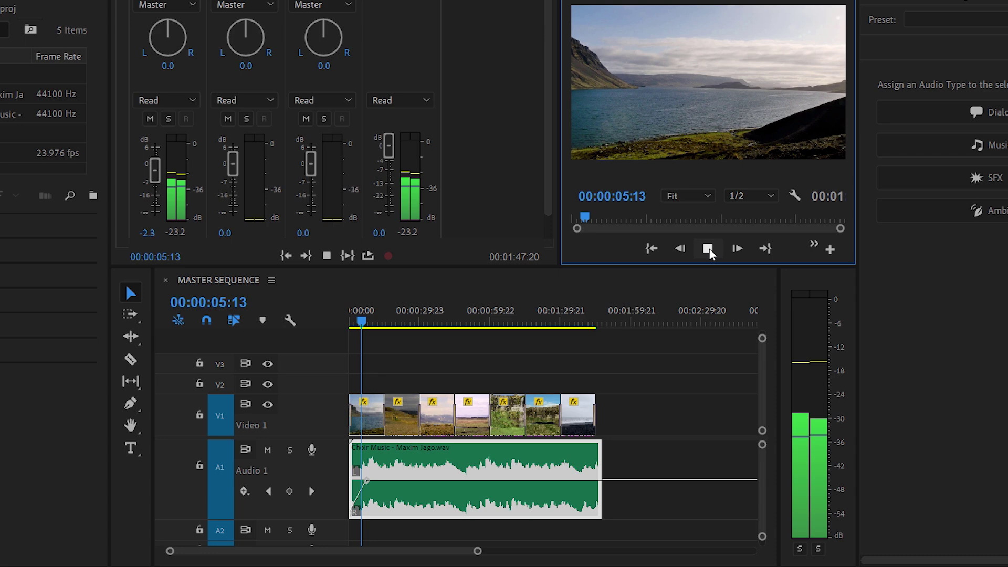
left_click(708, 251)
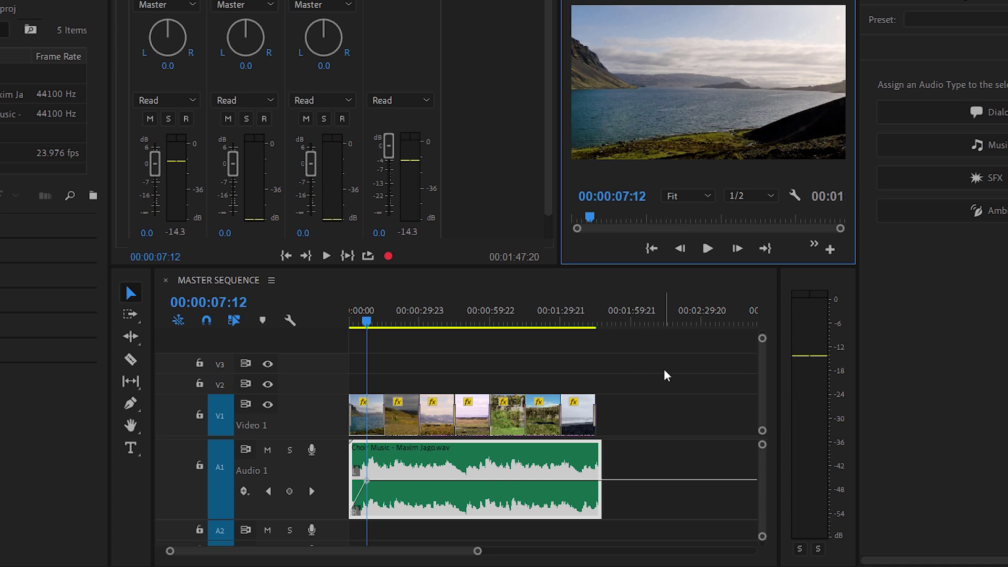
Step: Set Audio 1 to show clip keyframes and move the Choir Music clip later, near one minute
left_click(243, 493)
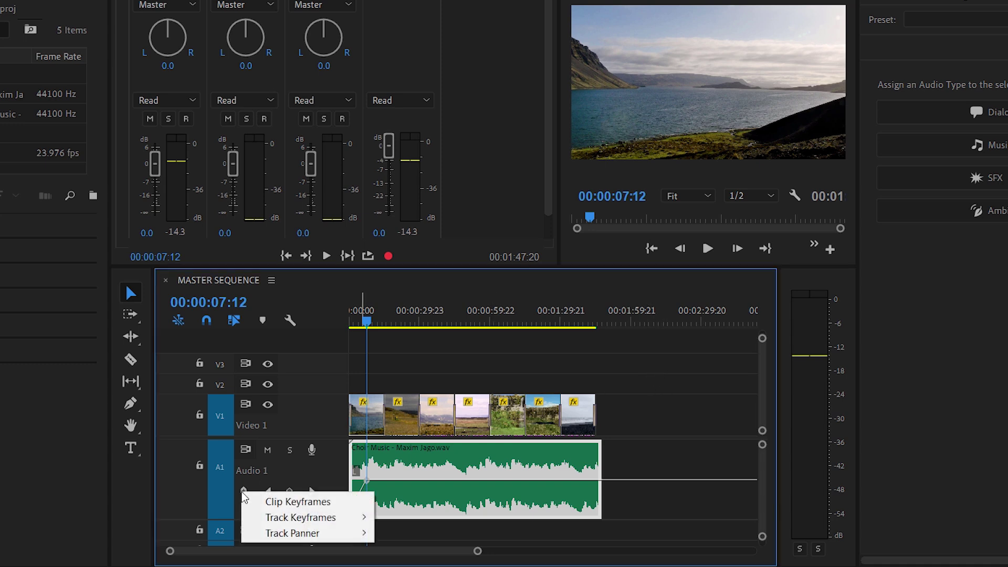
left_click(337, 502)
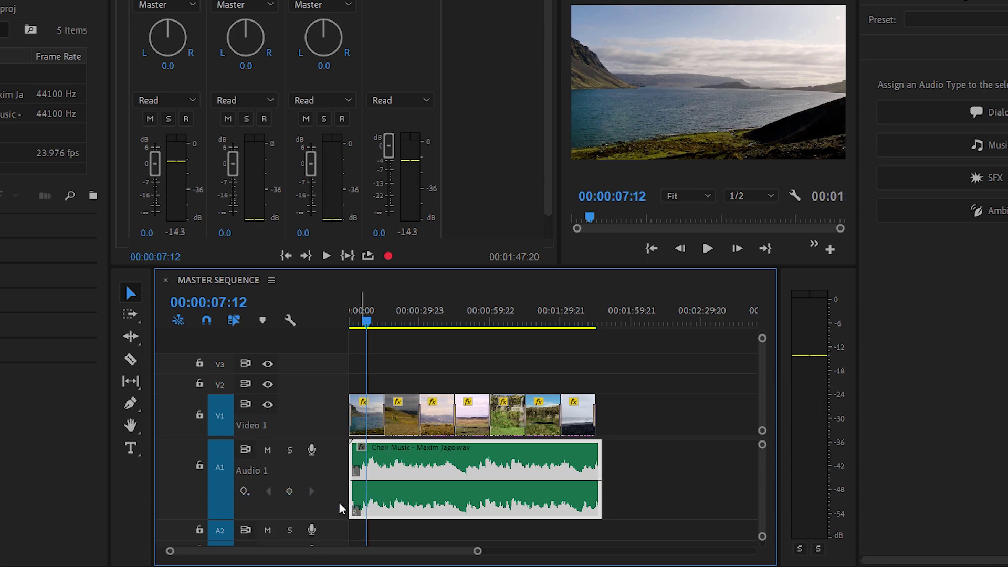
left_click_drag(455, 506, 538, 503)
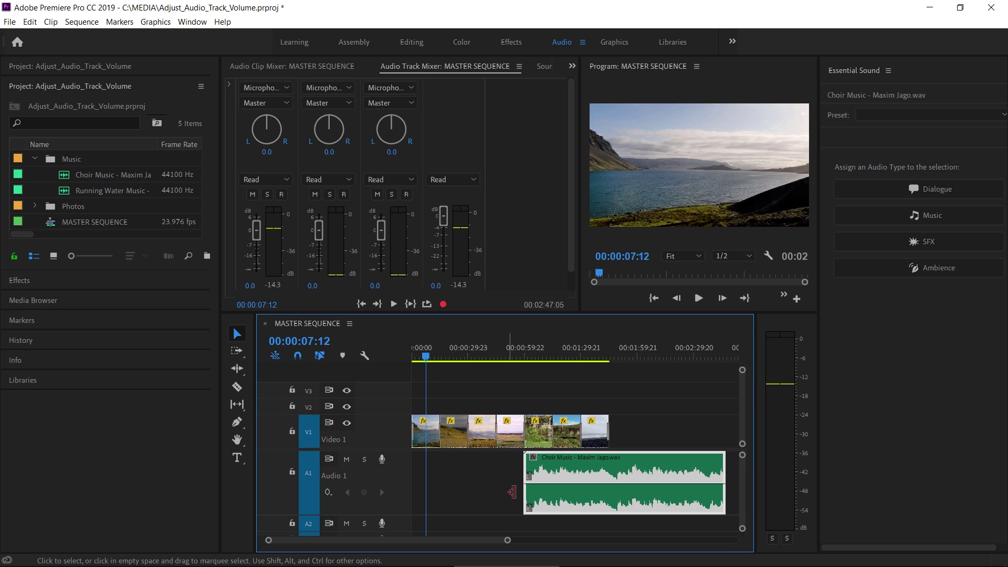
Step: Delete Choir Music, place Running Water Music on Audio 1 from the start, and return to the start
key("Delete")
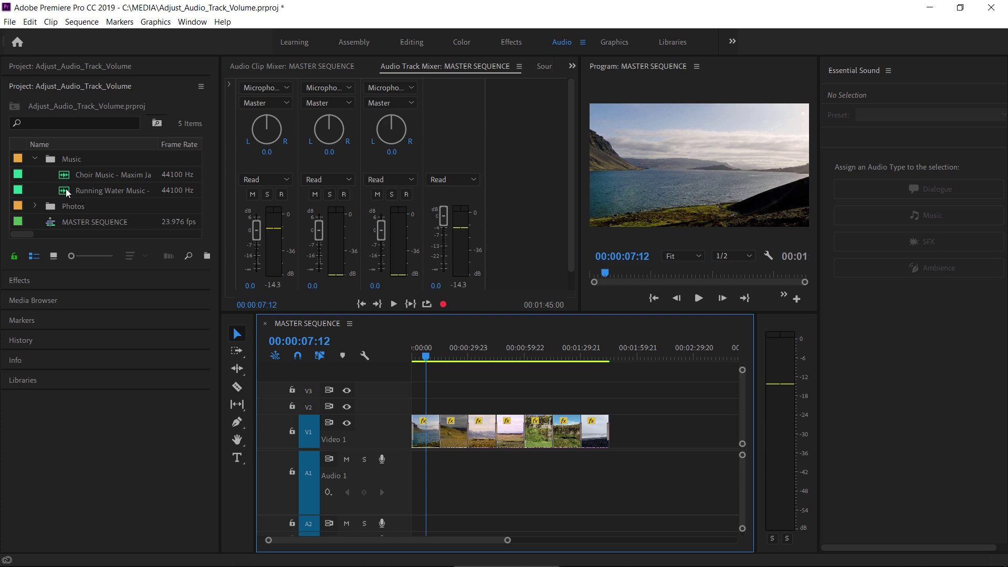
left_click_drag(65, 188, 415, 480)
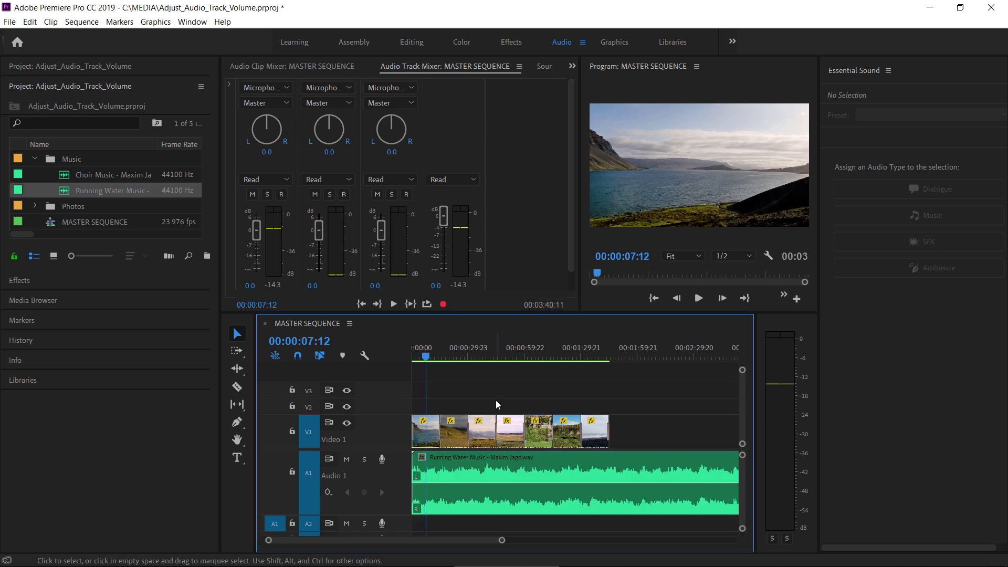
key("Home")
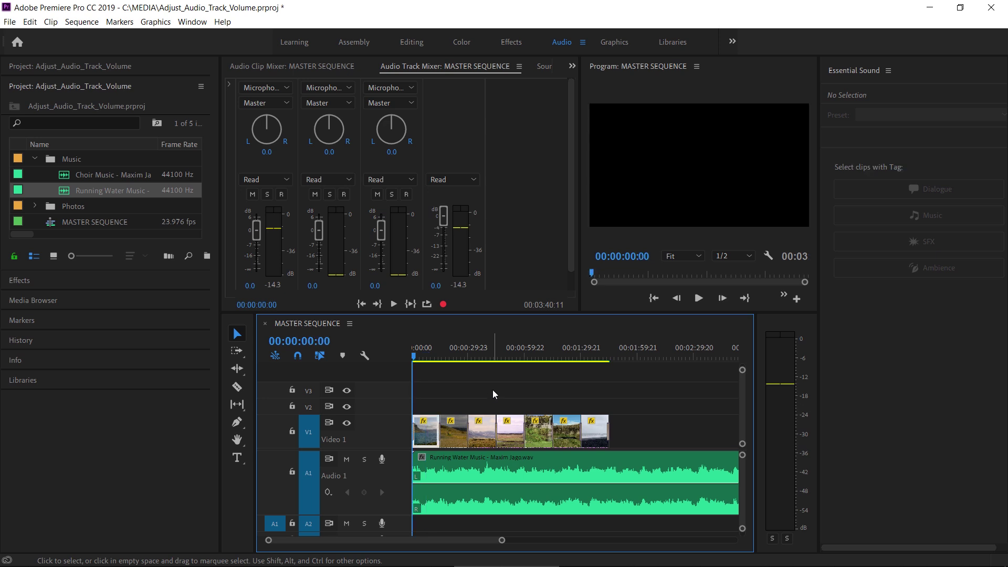
Step: Play the Running Water Music sequence and stop at 00:00:04:18
left_click(699, 298)
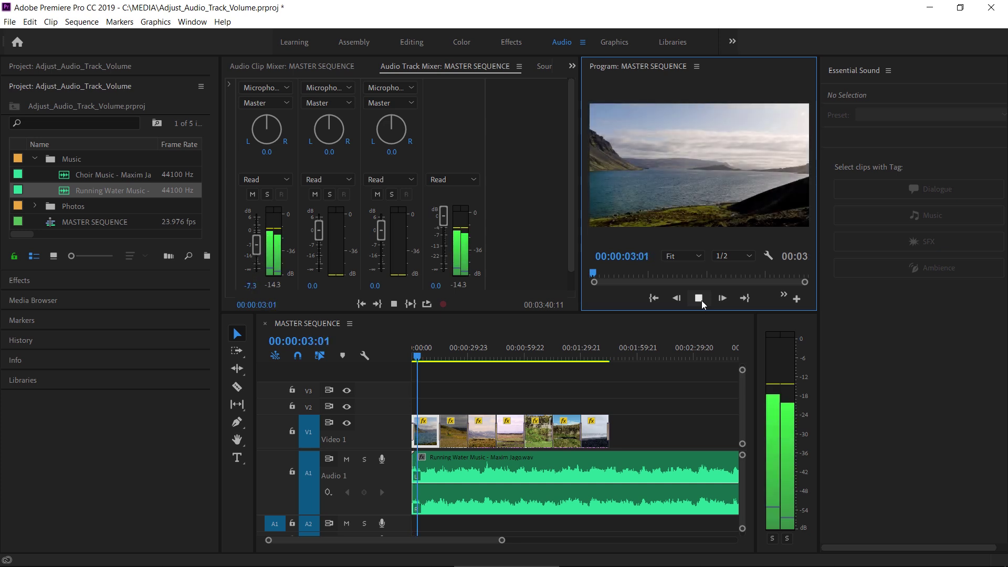
left_click(700, 299)
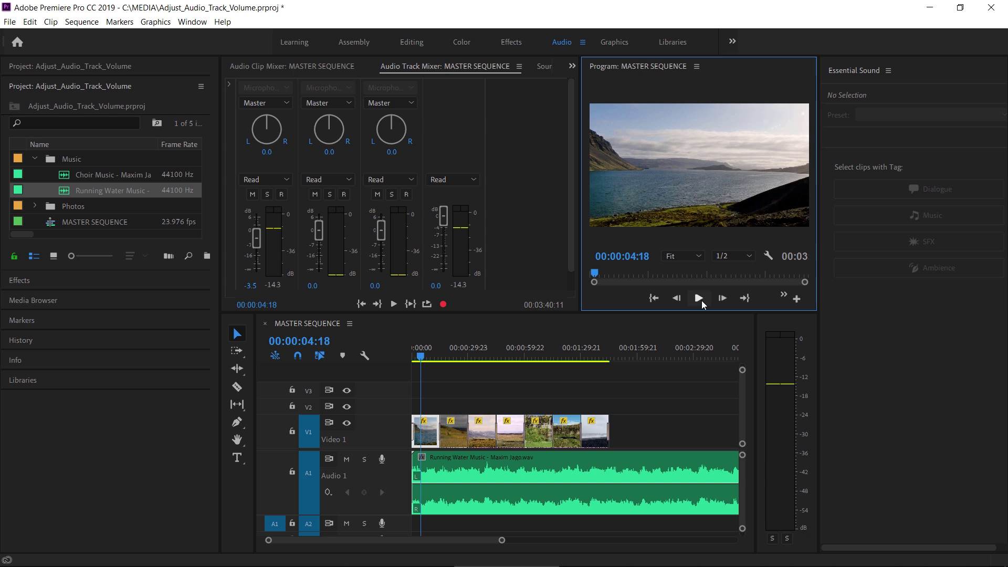
Step: Add the Track Volume readout to the Audio 1 header through Customize Audio Header
left_click(367, 357)
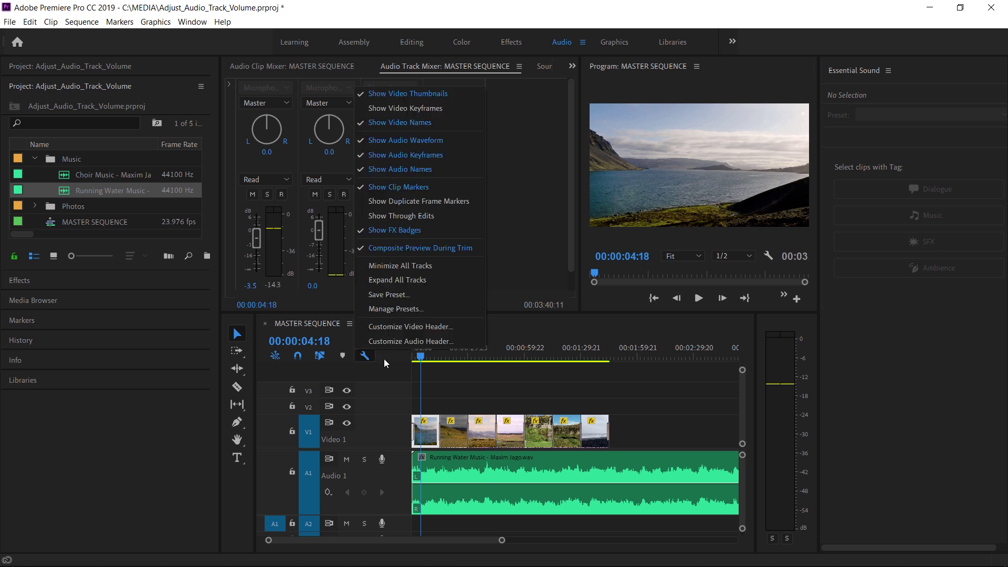
left_click(450, 340)
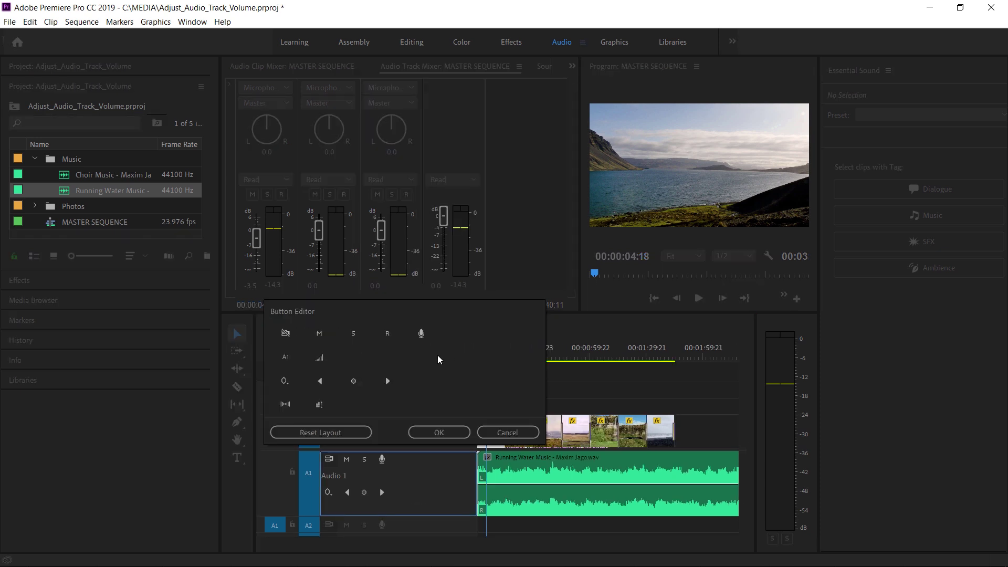
left_click(321, 357)
left_click_drag(319, 360, 409, 493)
left_click(449, 432)
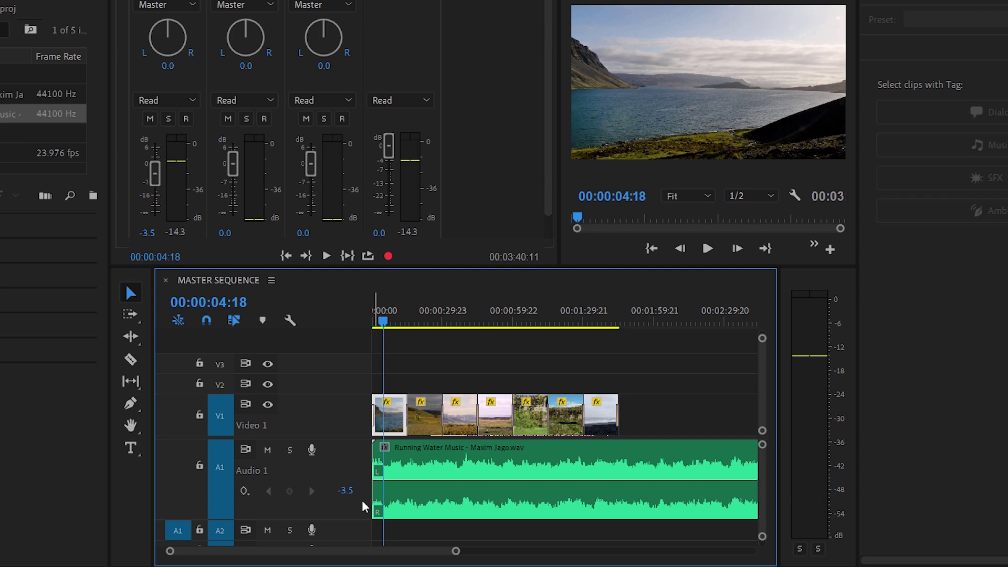
Step: Replay the sequence from the start and watch the Audio 1 readout rise from -∞ to -6.9 dB
key("Home")
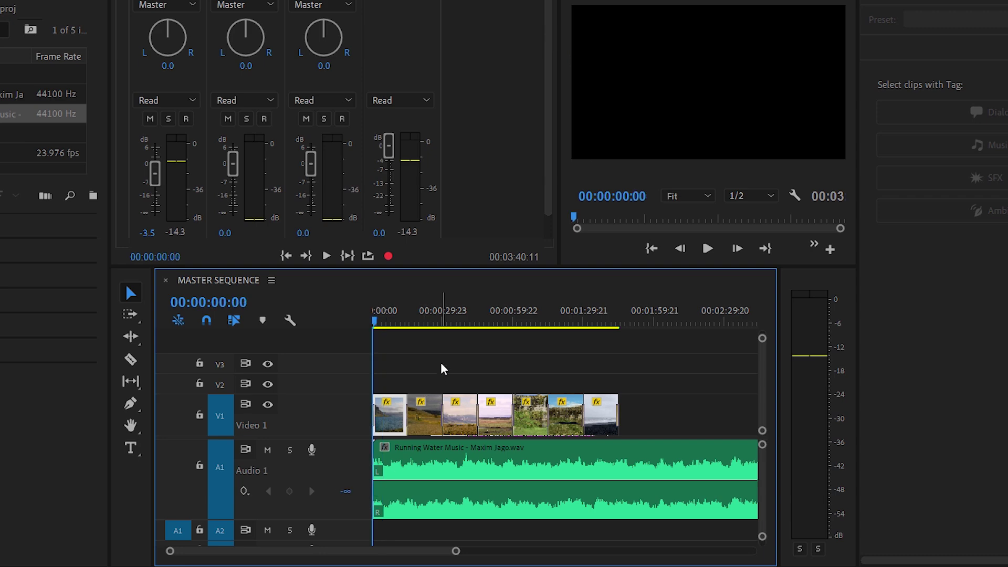
left_click(711, 249)
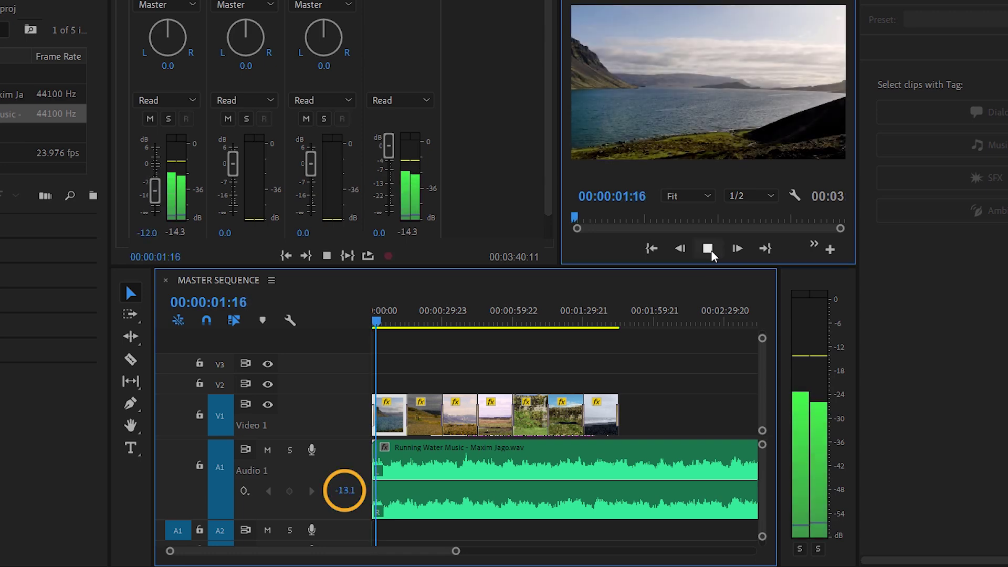
left_click(708, 249)
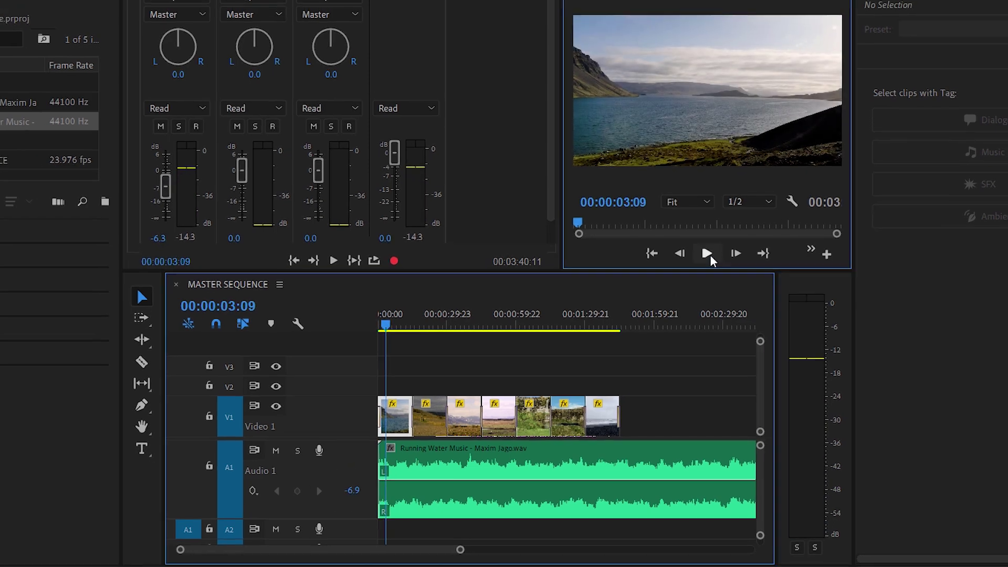